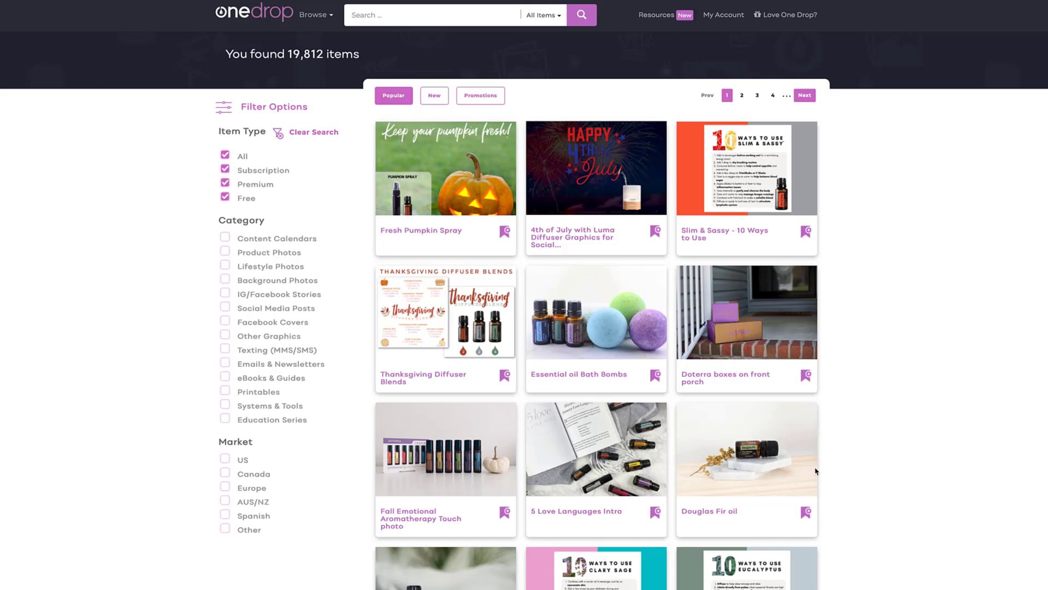
- Open the Benefits of Lavender graphic from page 2 of the item results and download it
scroll(700, 473, "down", 6)
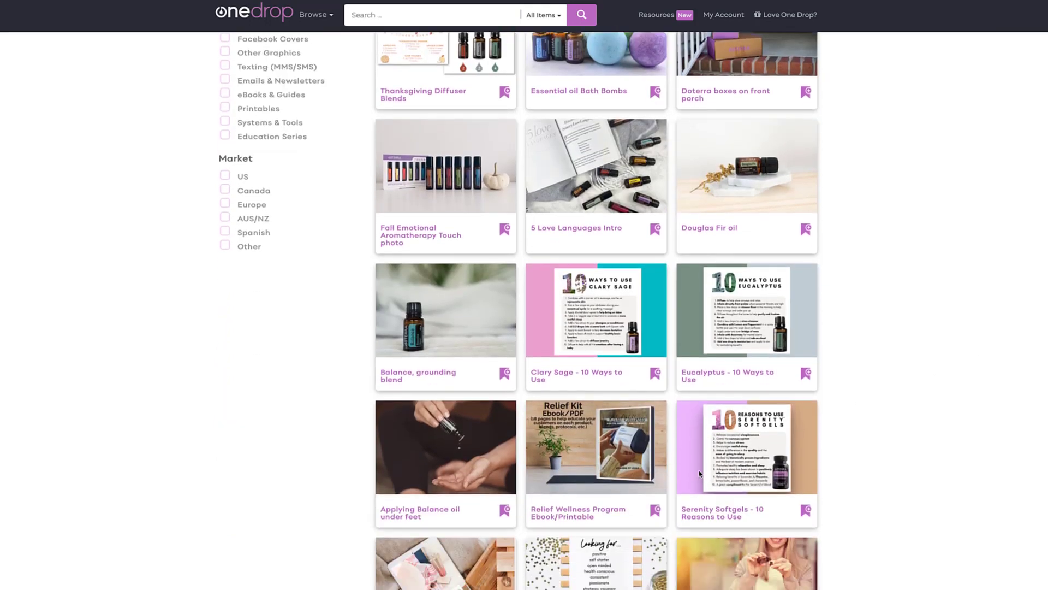
scroll(445, 160, "up", 7)
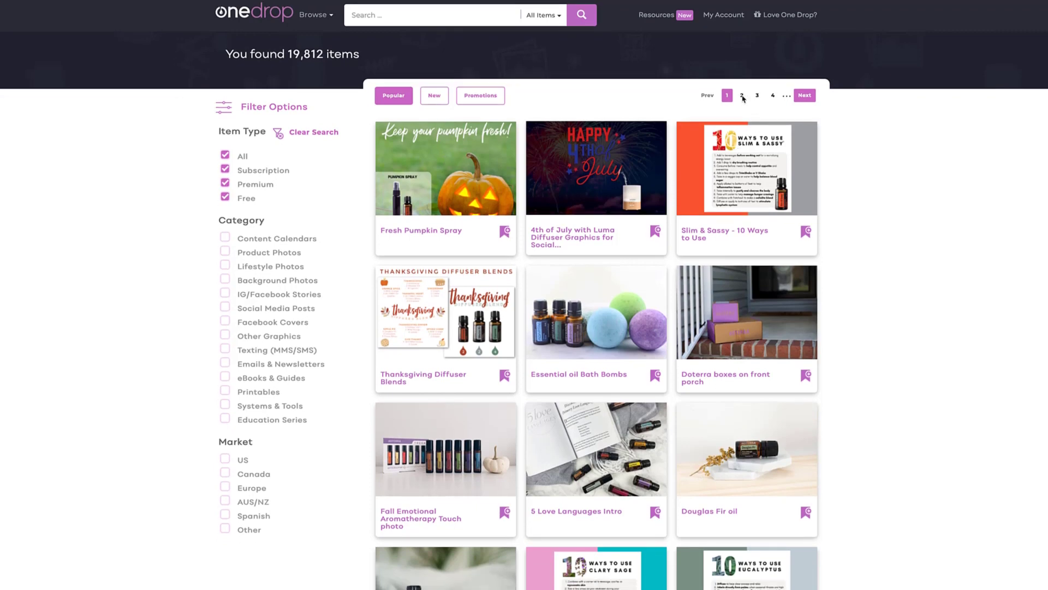
left_click(743, 96)
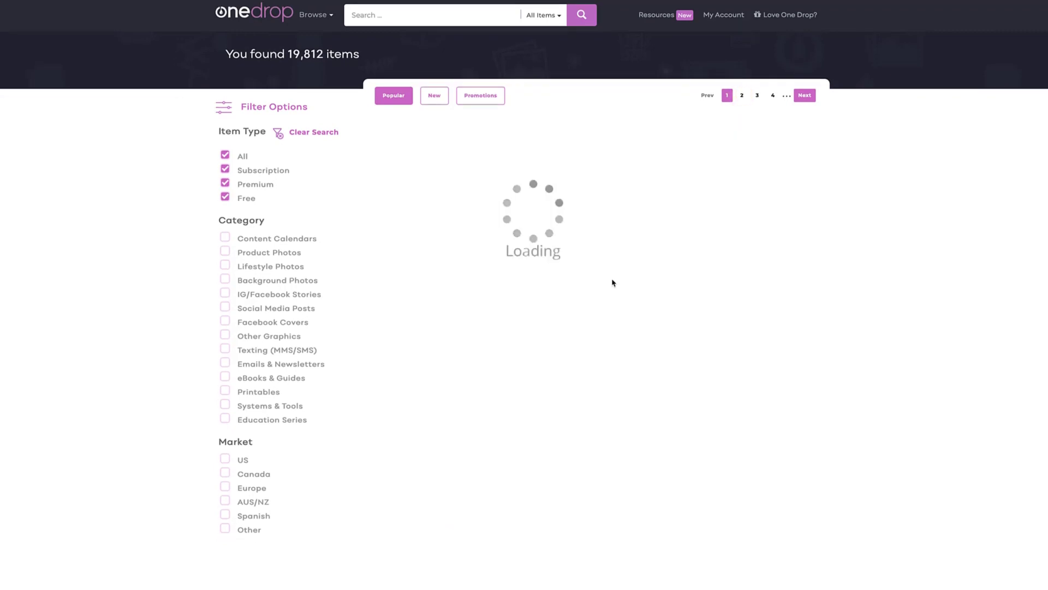
scroll(586, 380, "down", 3)
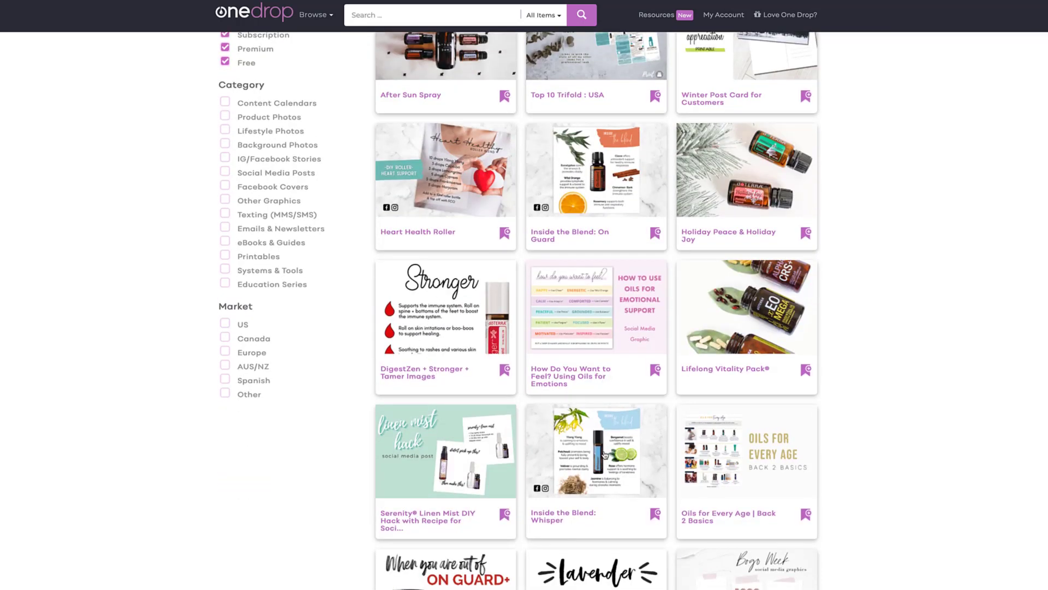
scroll(604, 535, "down", 2)
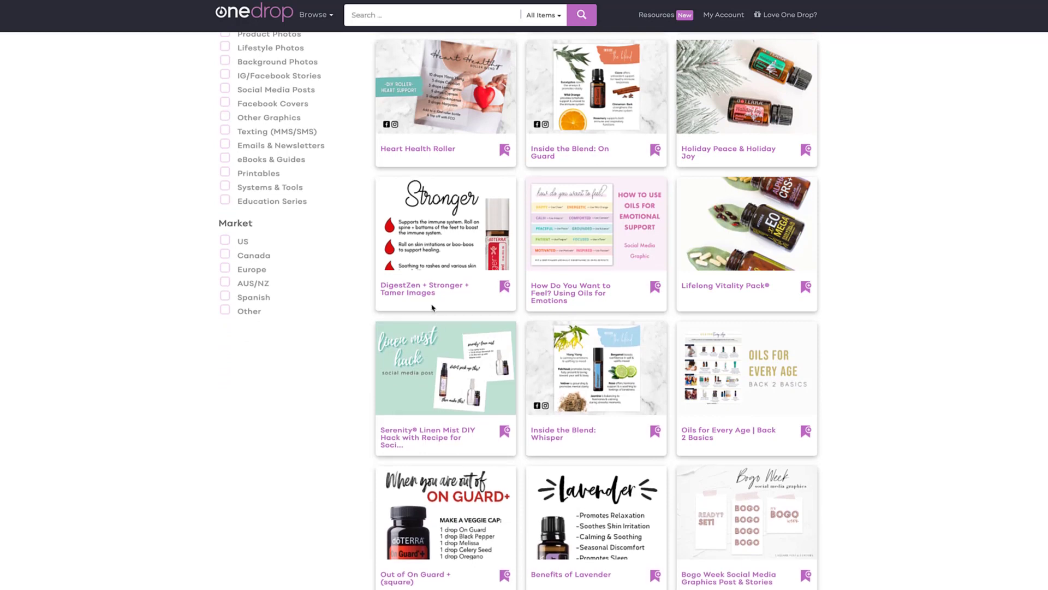
scroll(598, 532, "down", 1)
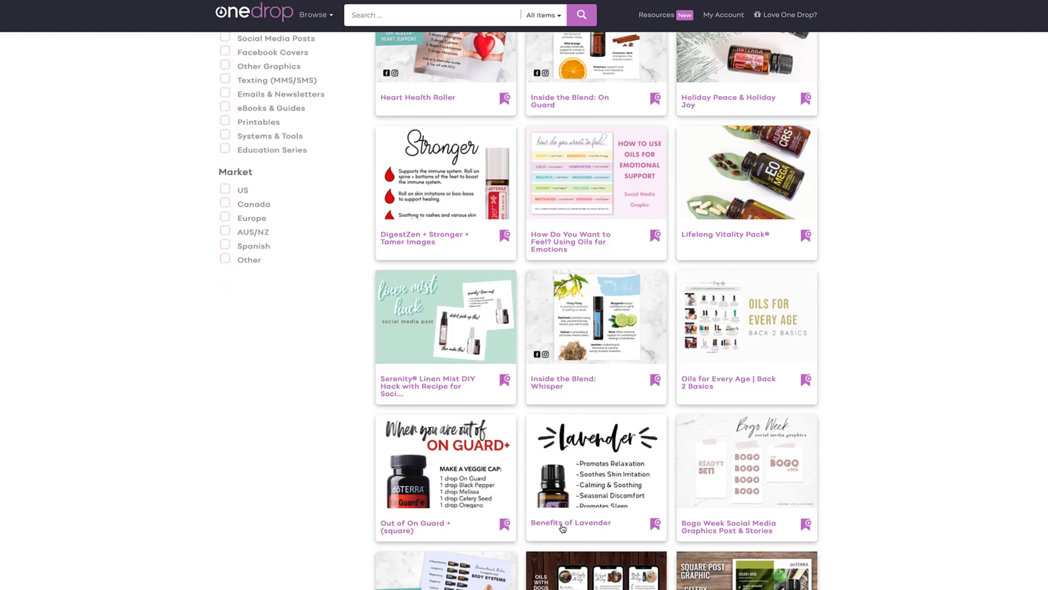
left_click(562, 528)
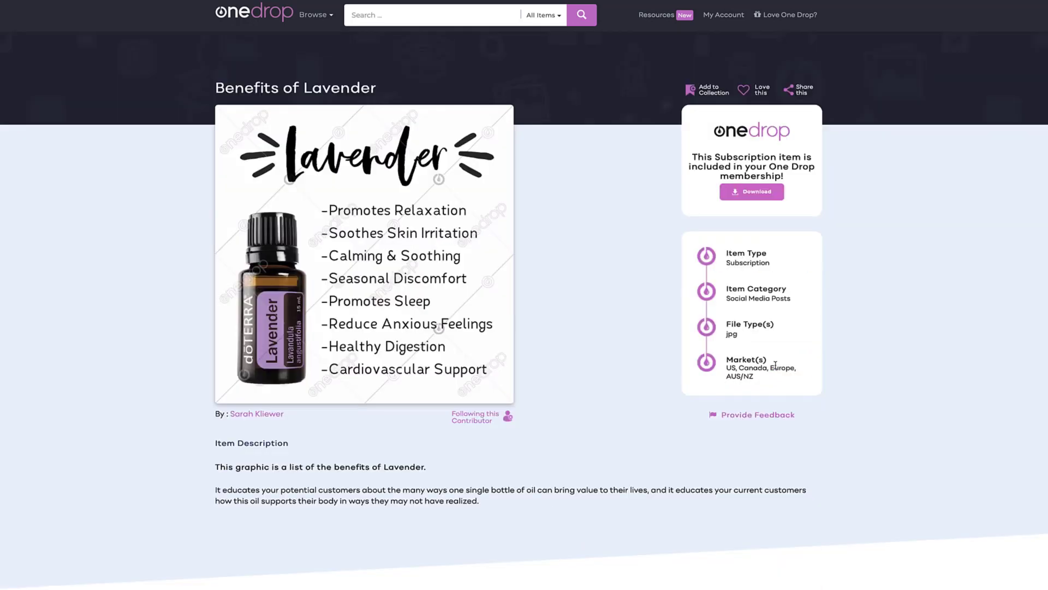
left_click(753, 193)
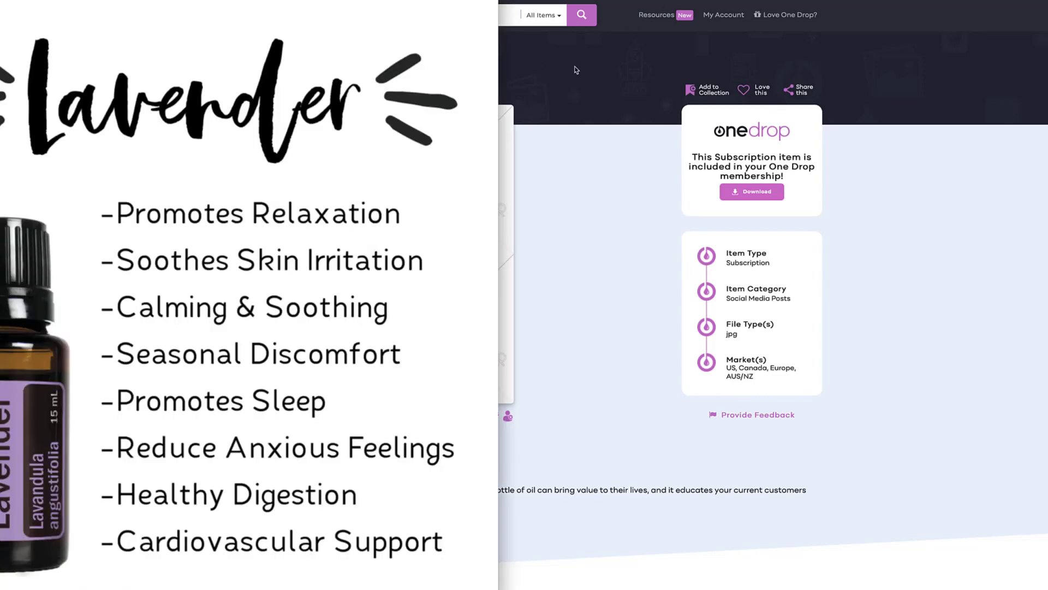
left_click(555, 75)
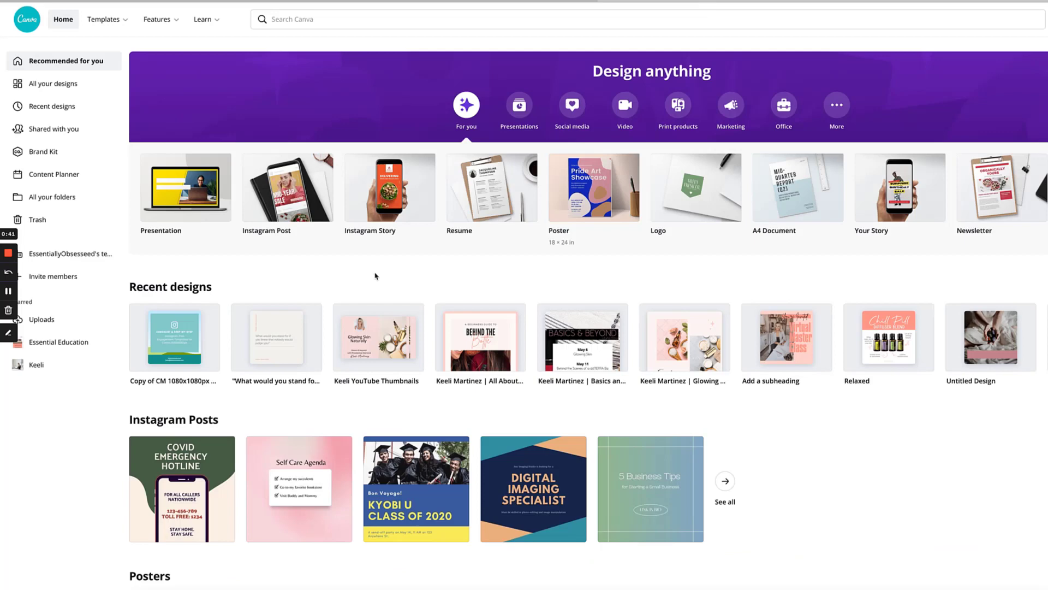
- Switch to Canva, start a blank Instagram Post, and fill its page with the newly uploaded lavender graphic
left_click(289, 207)
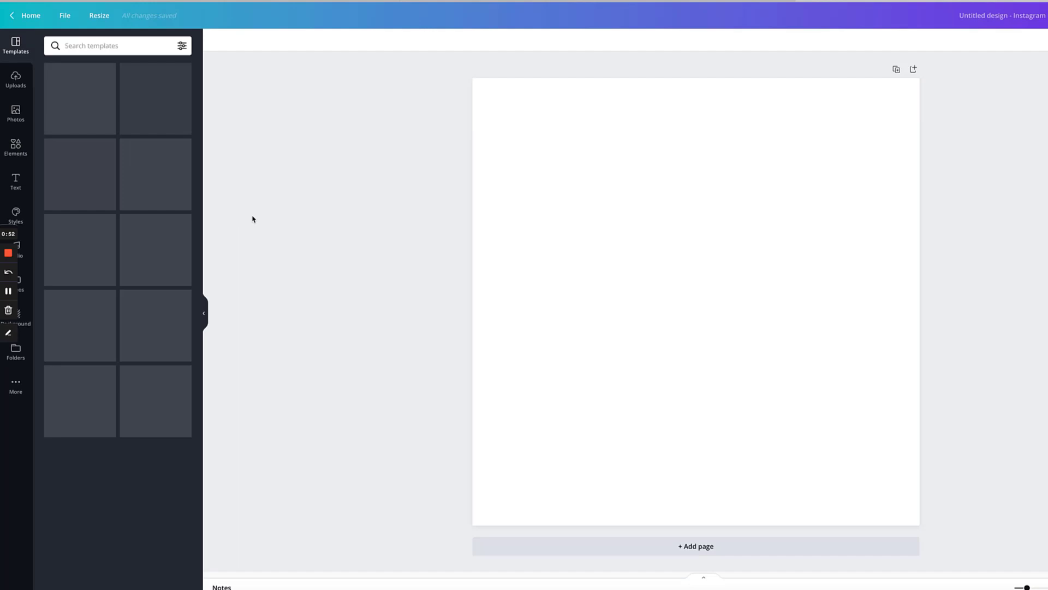
left_click(15, 78)
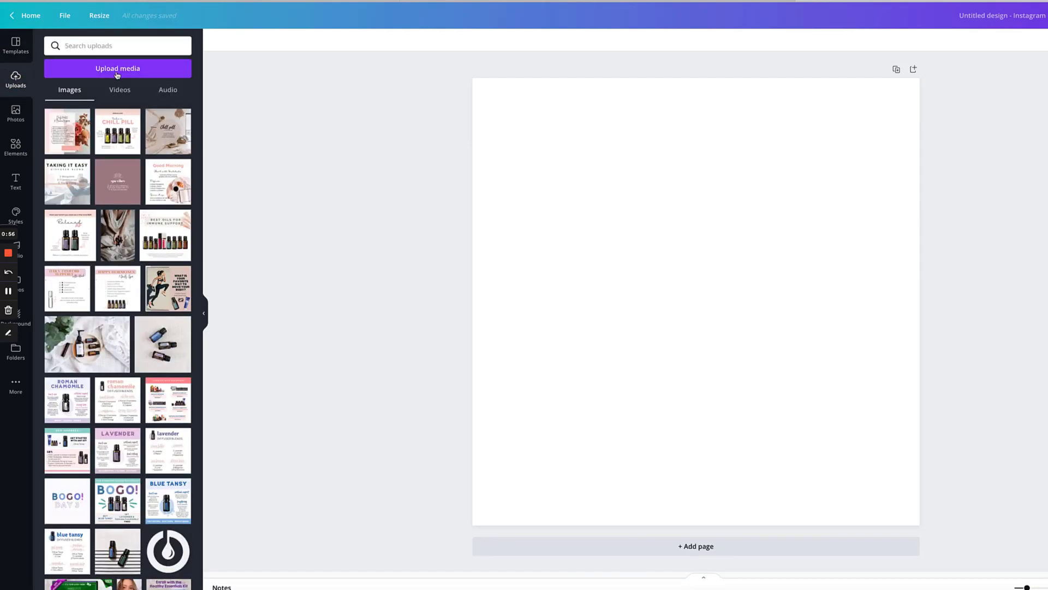
left_click(117, 69)
left_click(58, 104)
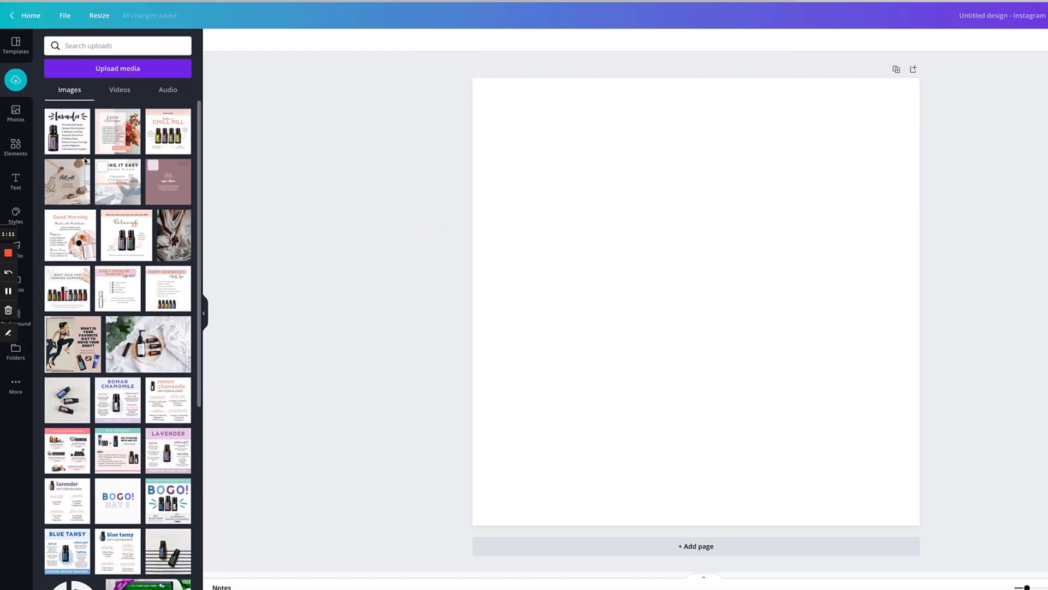
left_click_drag(68, 131, 519, 210)
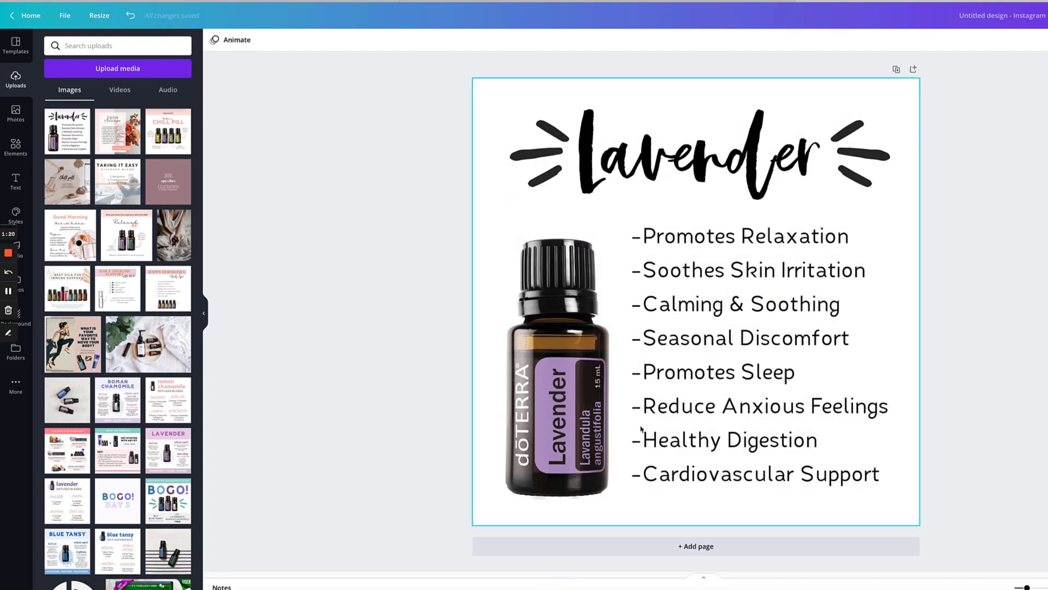
- Add a square shape and reshape it into a full-width band covering the graphic's Lavender title
left_click(18, 151)
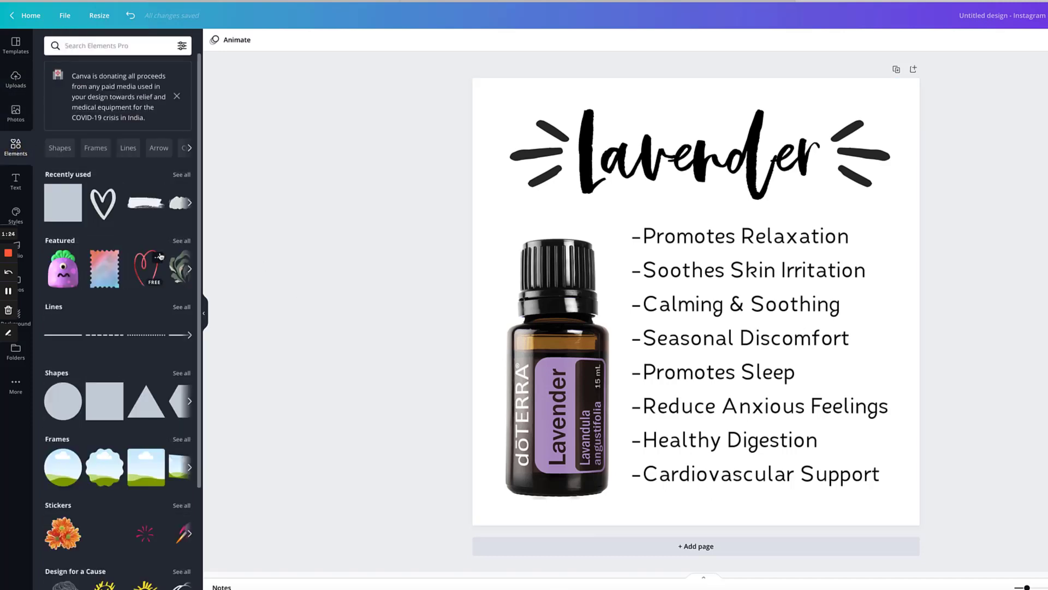
left_click(60, 203)
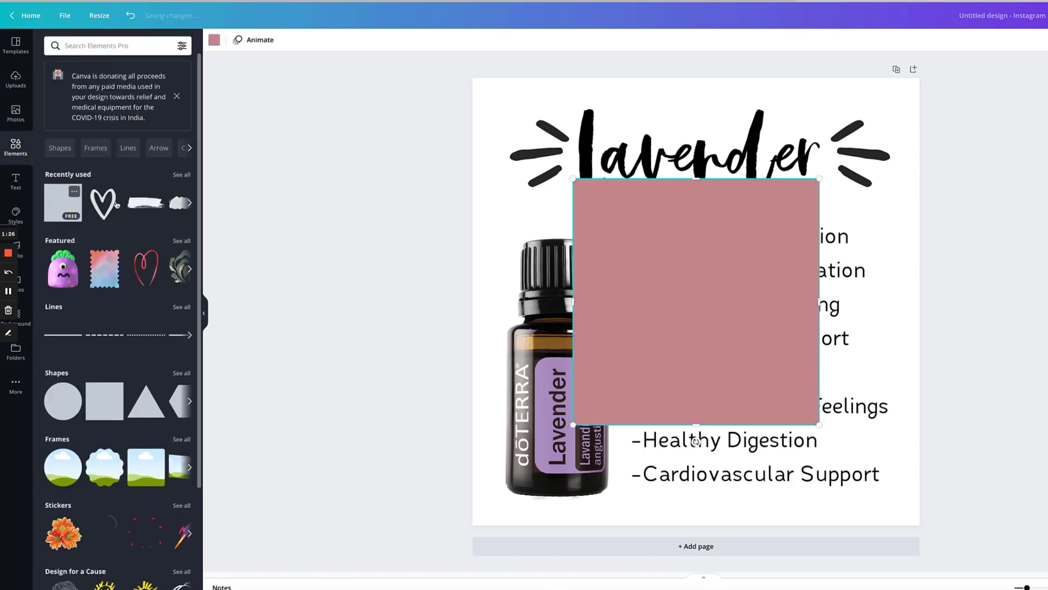
left_click_drag(695, 425, 679, 294)
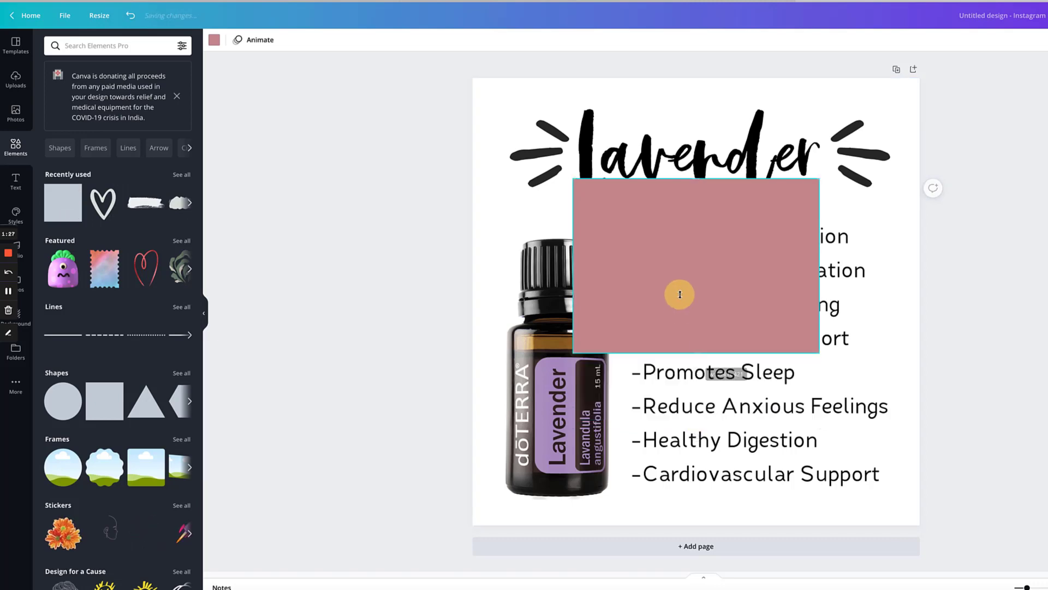
left_click_drag(690, 224, 582, 139)
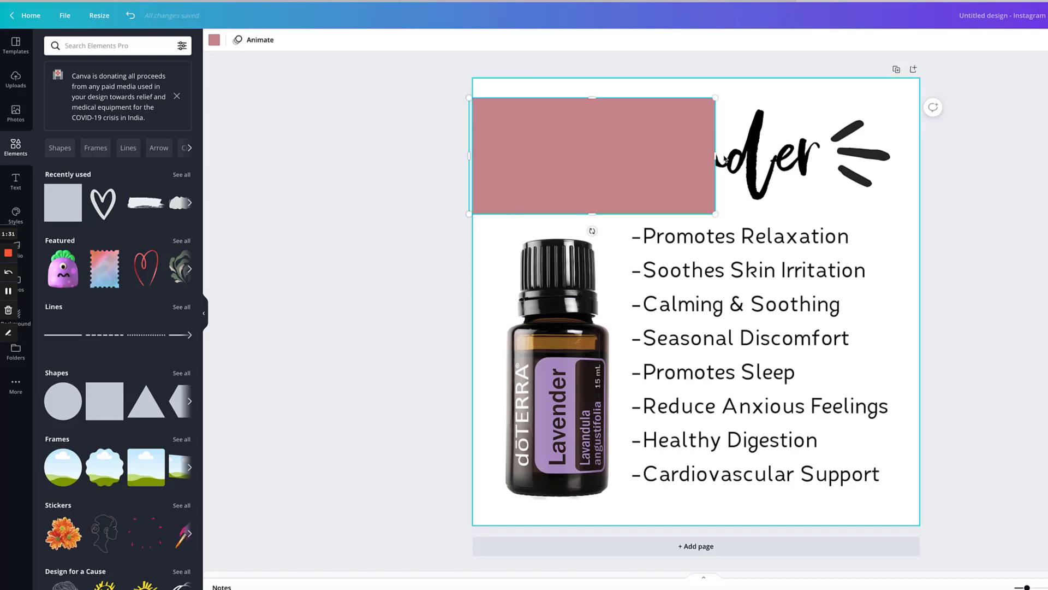
left_click_drag(716, 156, 926, 173)
- Recolour the title band with the coral brand colour
left_click(214, 40)
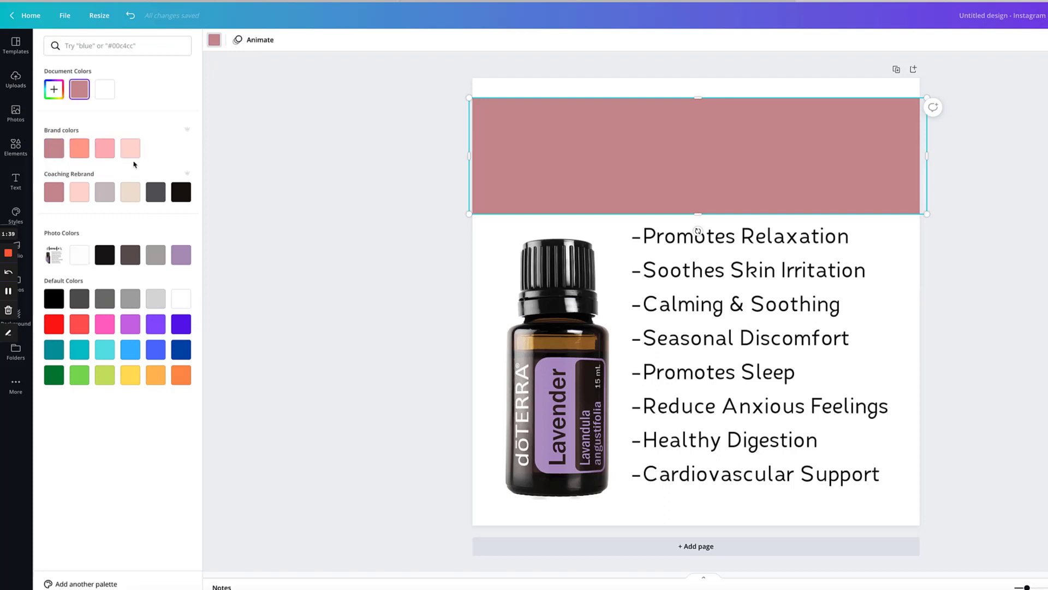
left_click(54, 89)
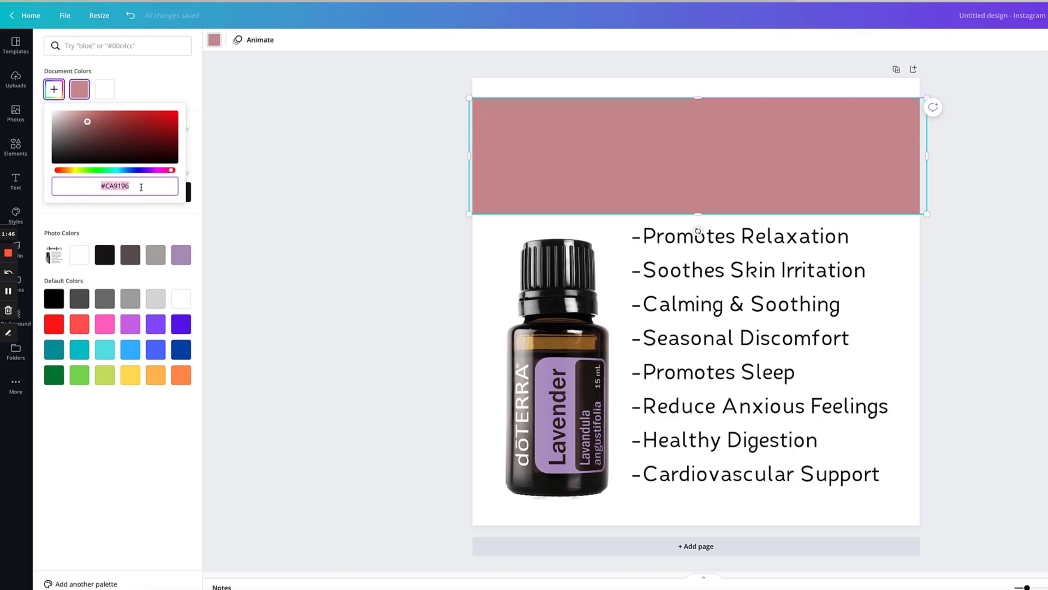
left_click(139, 90)
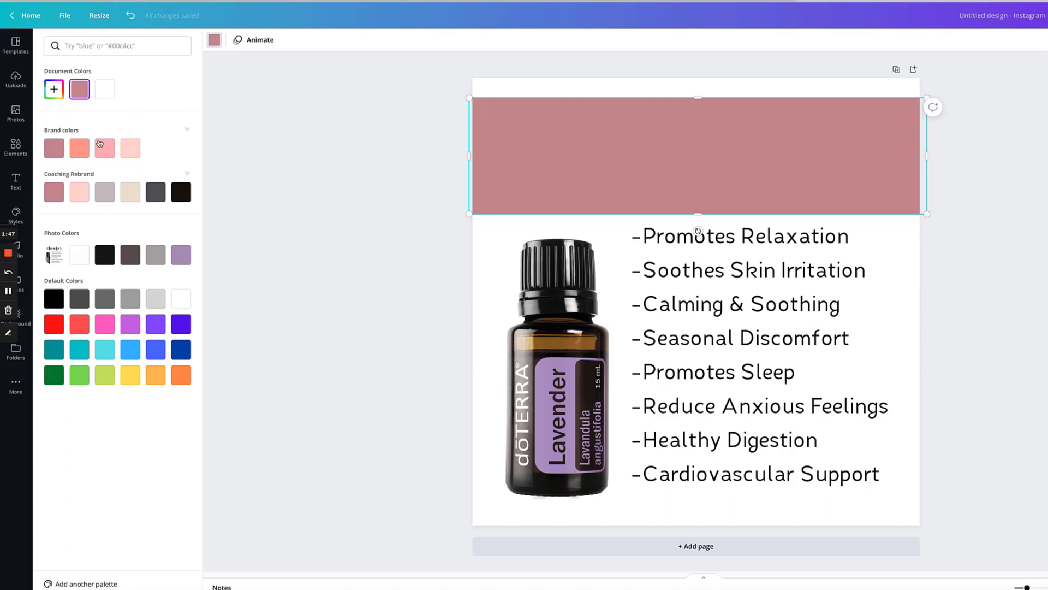
left_click(80, 148)
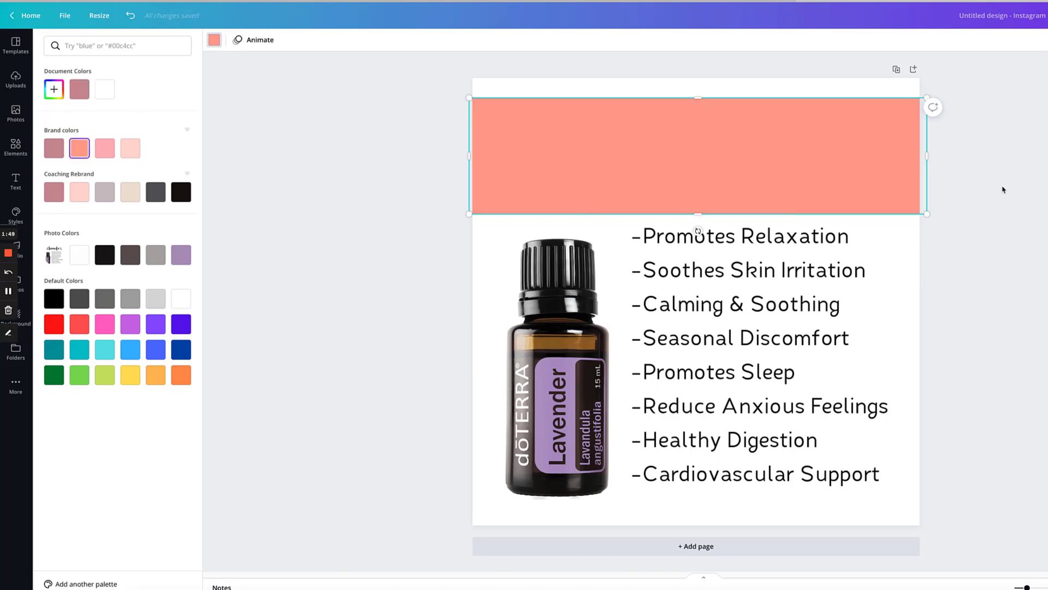
left_click(969, 195)
left_click(394, 195)
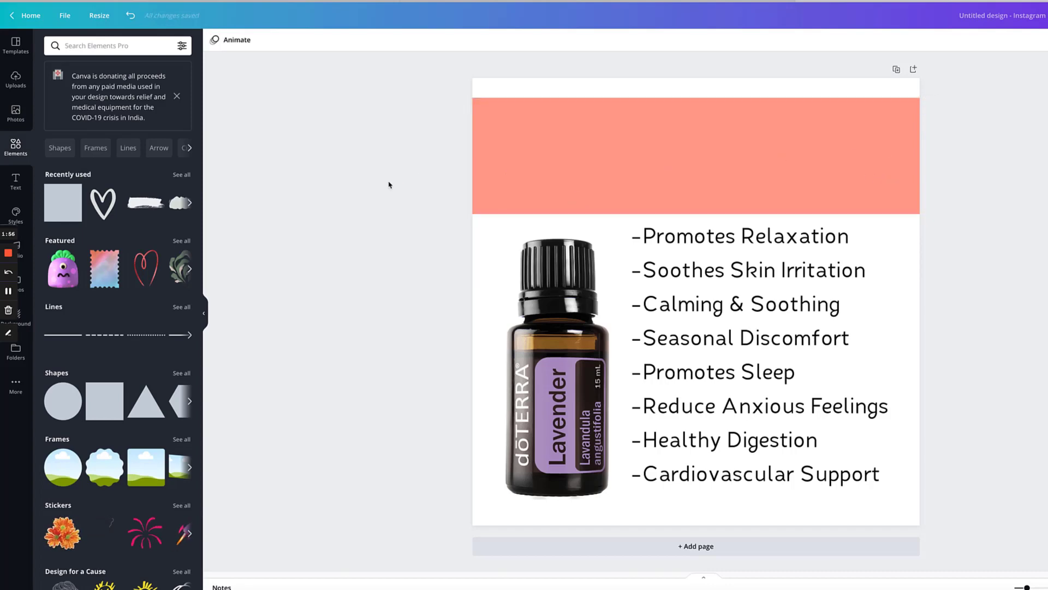
- Add a heading text box and move it onto the coral band
left_click(23, 185)
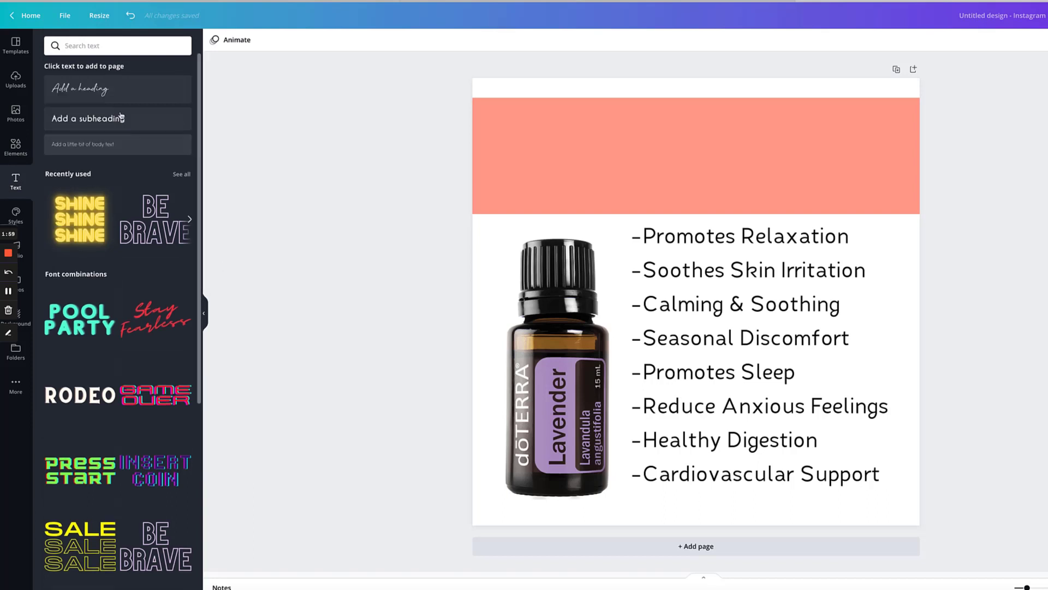
left_click(97, 89)
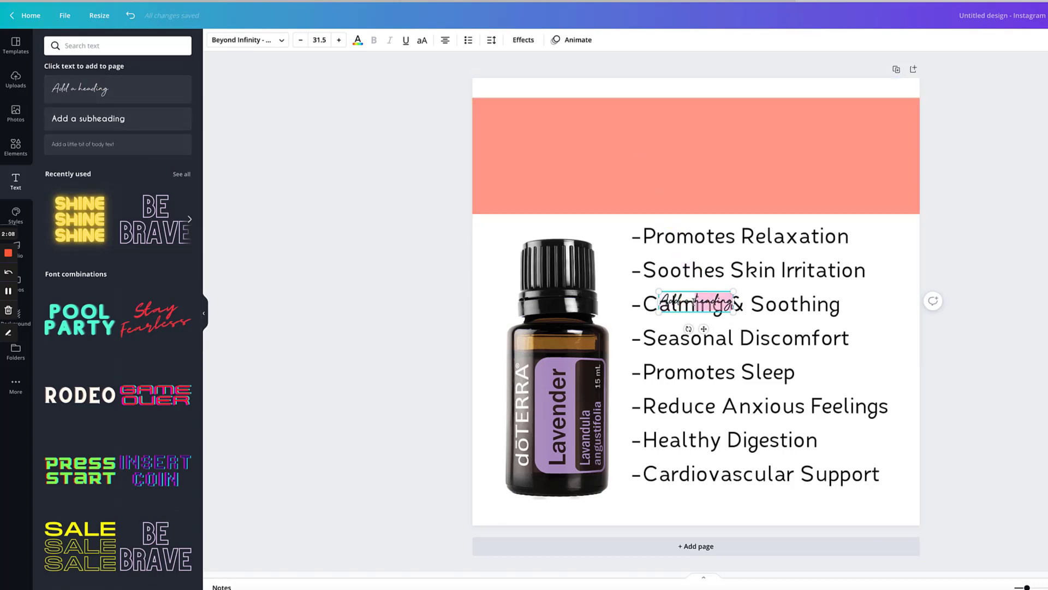
left_click(691, 298)
left_click(650, 233)
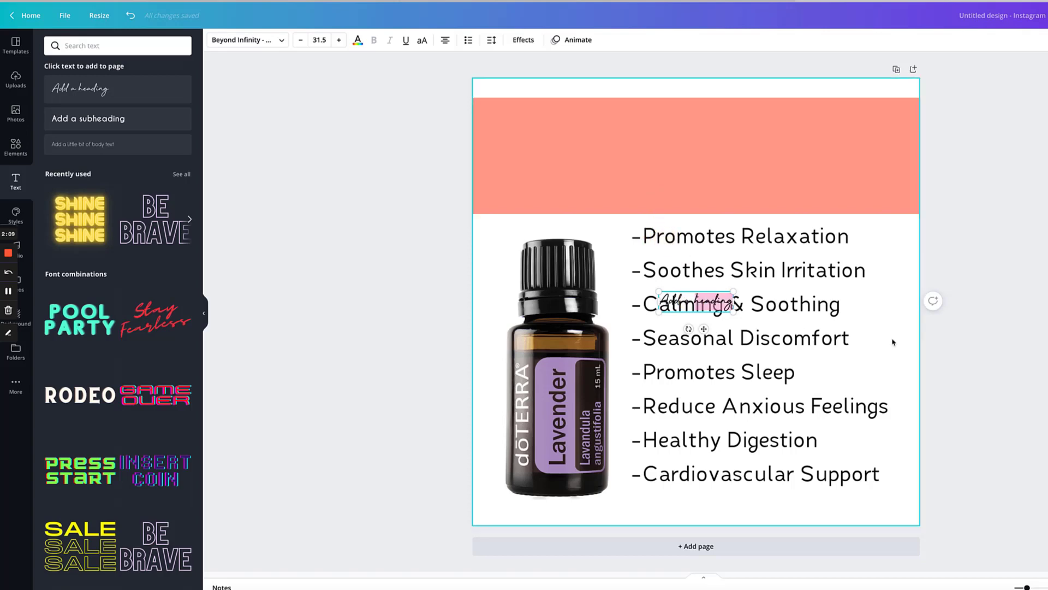
left_click_drag(701, 299, 626, 176)
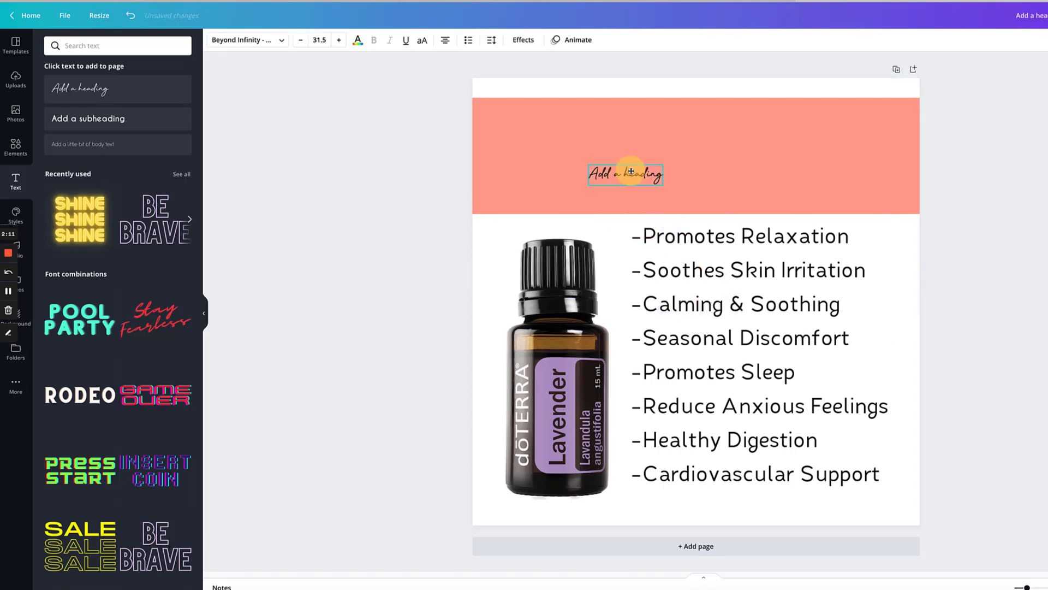
- Replace the heading text with "Lavender", enlarge it to about size 135, and position it within the coral band
left_click(625, 172)
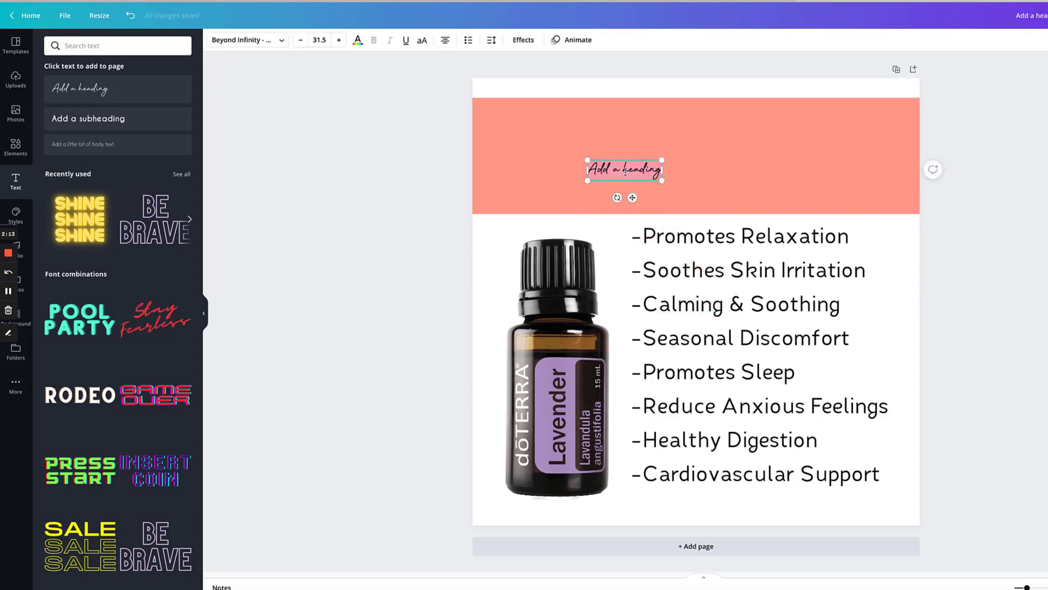
type("Laven")
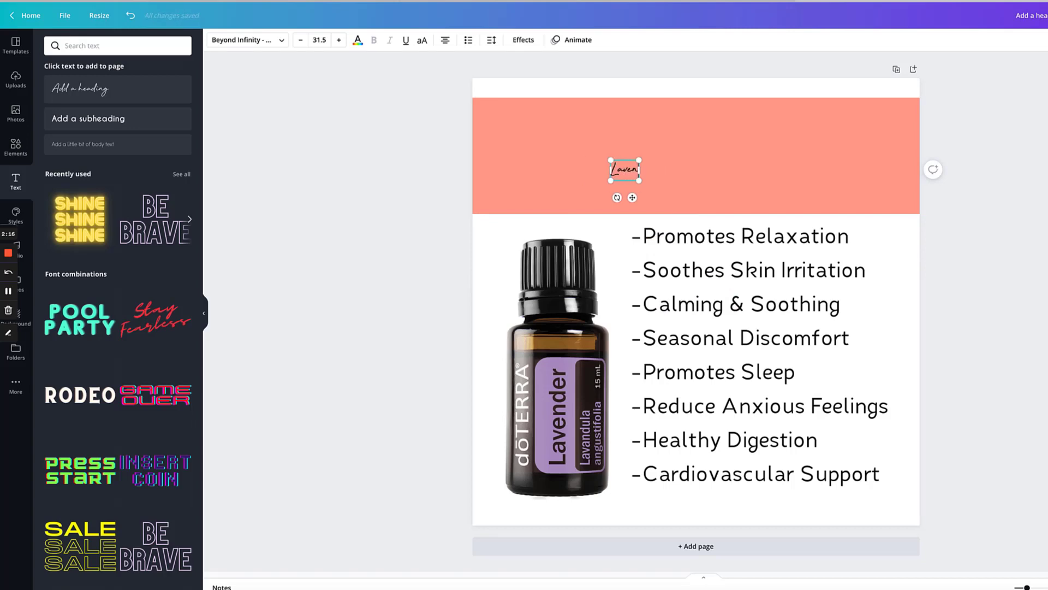
type("der")
left_click_drag(647, 181, 812, 194)
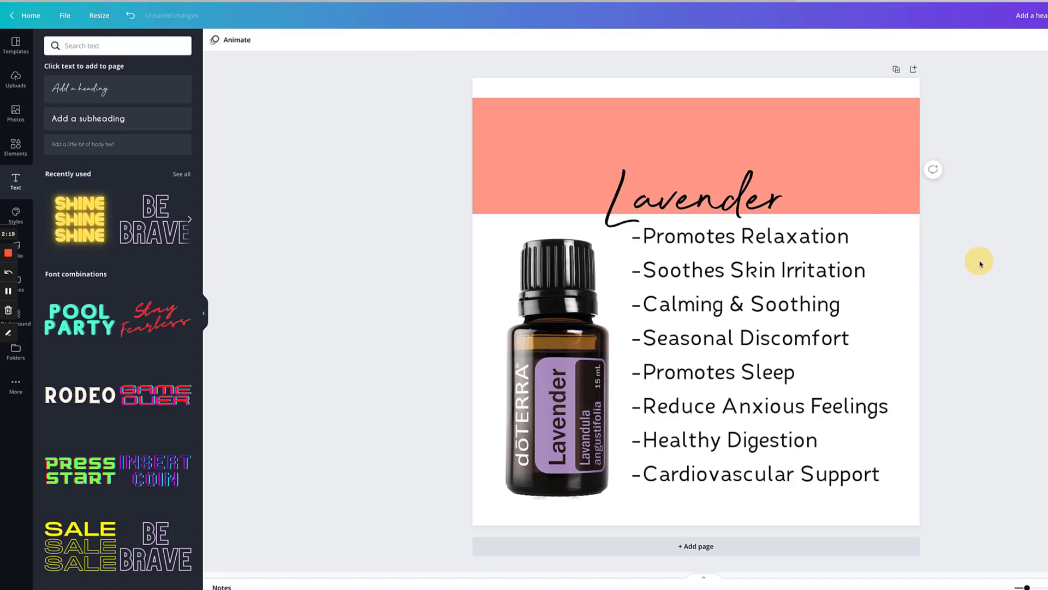
left_click_drag(696, 186, 684, 146)
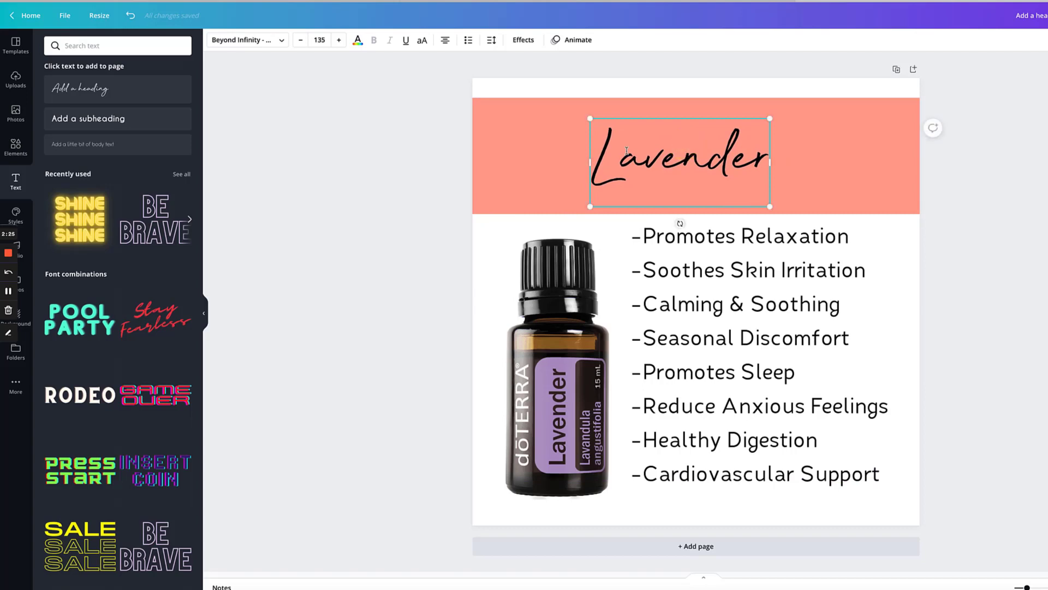
- Extend the heading text to read "Benefits of Lavender"
left_click(600, 162)
type("Benefits")
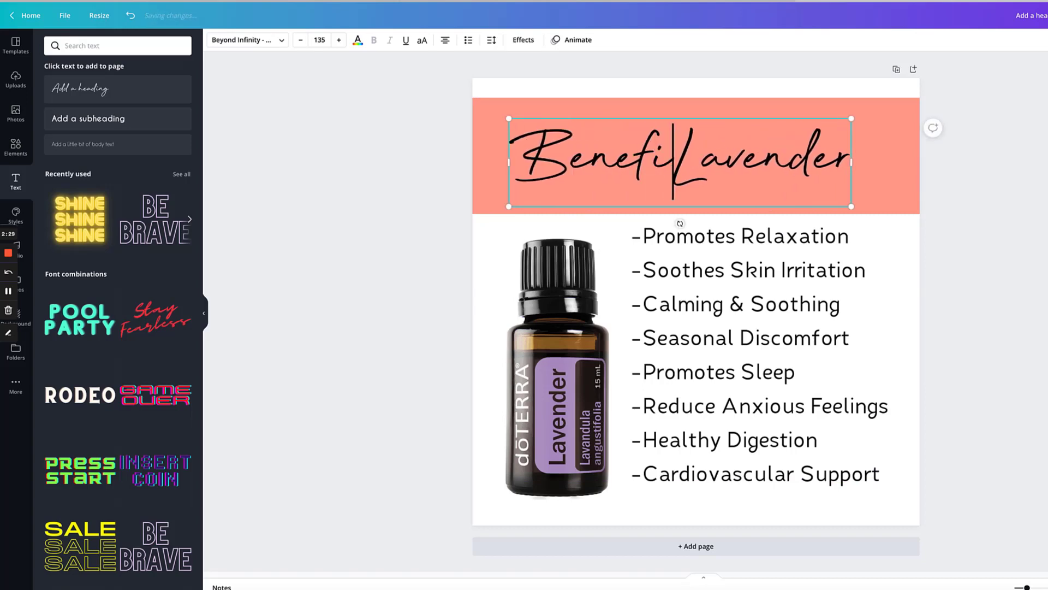
type(" of")
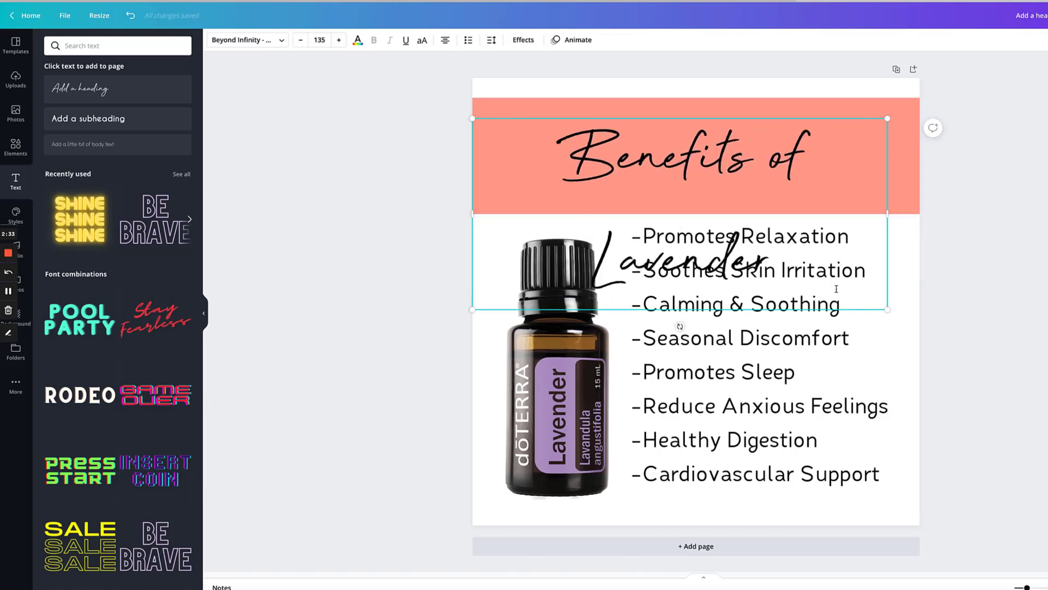
- Shrink the heading to about size 91, widen its box to the page width, and centre it vertically in the coral band
left_click_drag(888, 311, 753, 248)
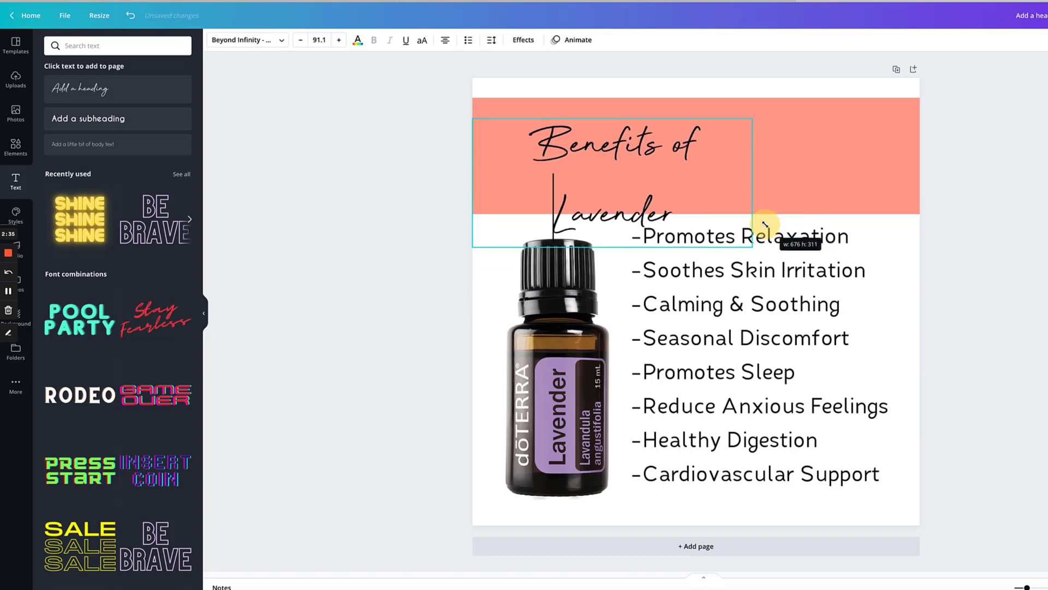
left_click_drag(752, 182, 920, 164)
left_click(722, 164)
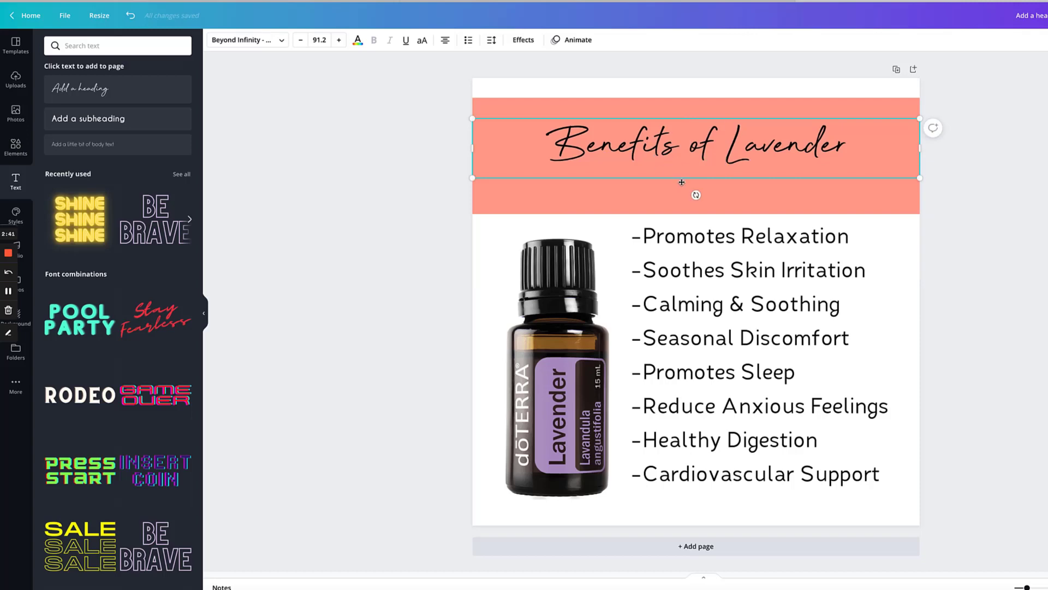
left_click_drag(690, 178, 690, 191)
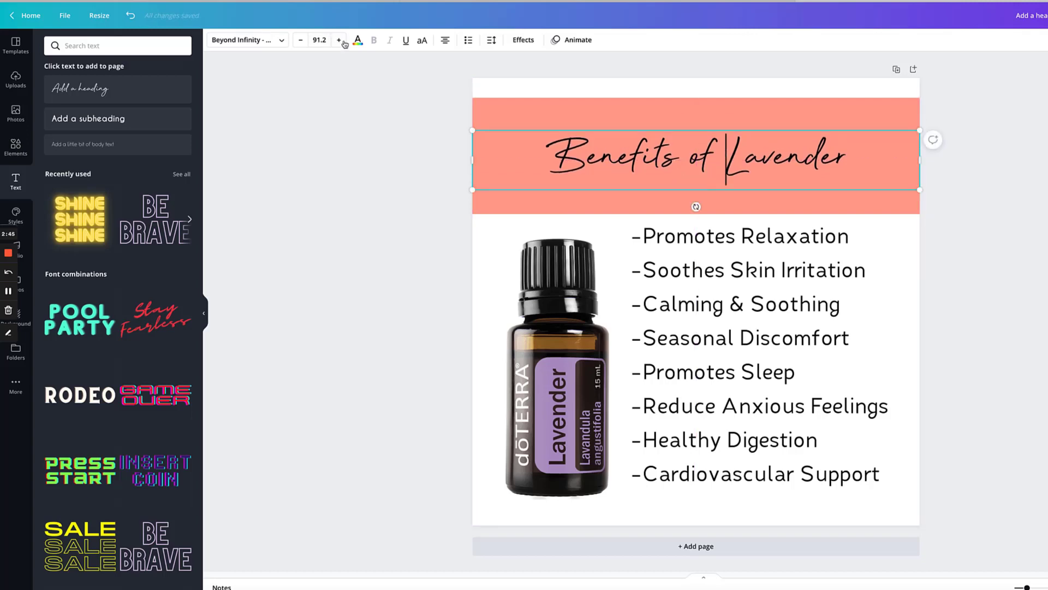
- Enlarge the "Benefits of Lavender" heading to about size 113 so it fills more of the coral band
left_click(339, 41)
double_click(341, 41)
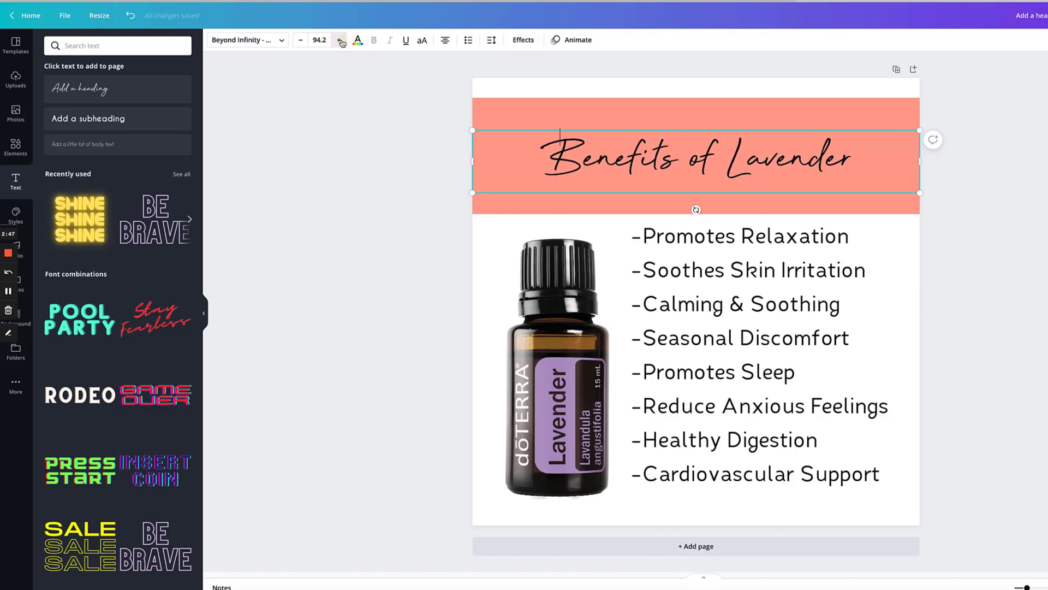
double_click(340, 42)
double_click(340, 41)
double_click(340, 41)
double_click(340, 42)
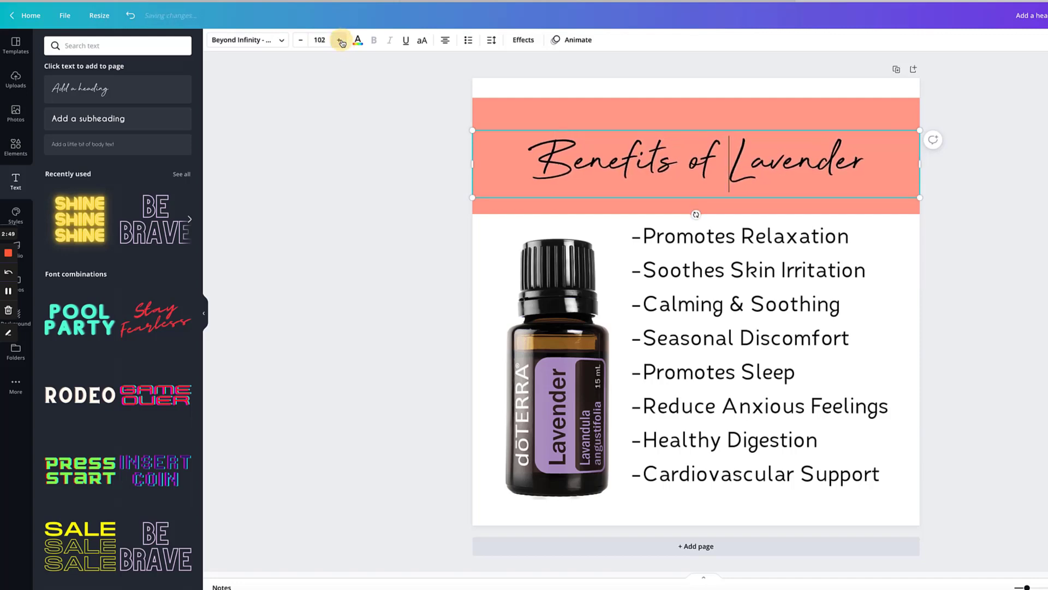
double_click(340, 41)
left_click(340, 42)
double_click(340, 41)
left_click(340, 41)
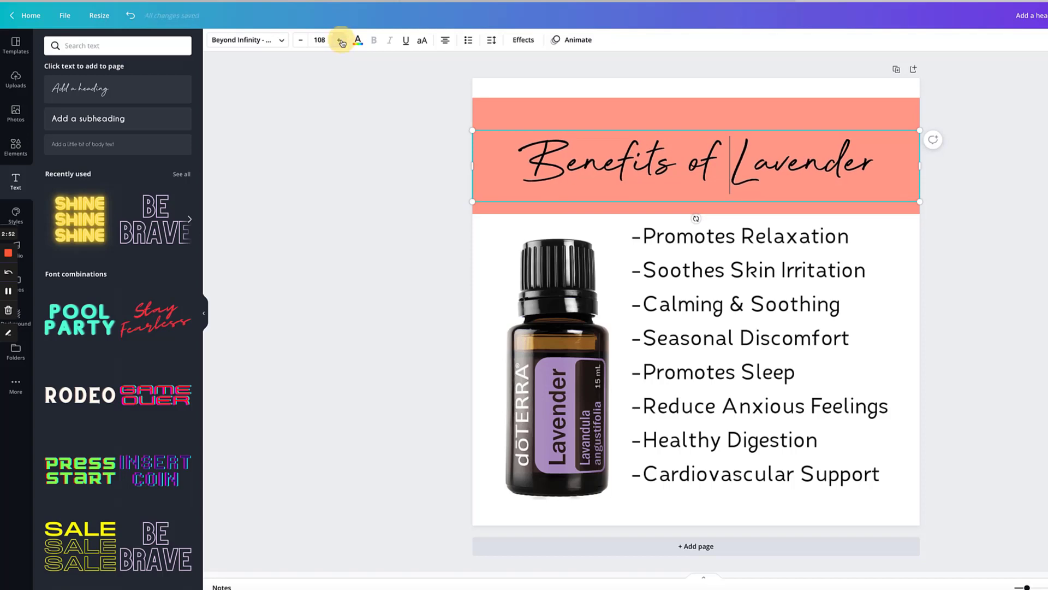
double_click(340, 41)
double_click(340, 41)
double_click(341, 42)
double_click(340, 41)
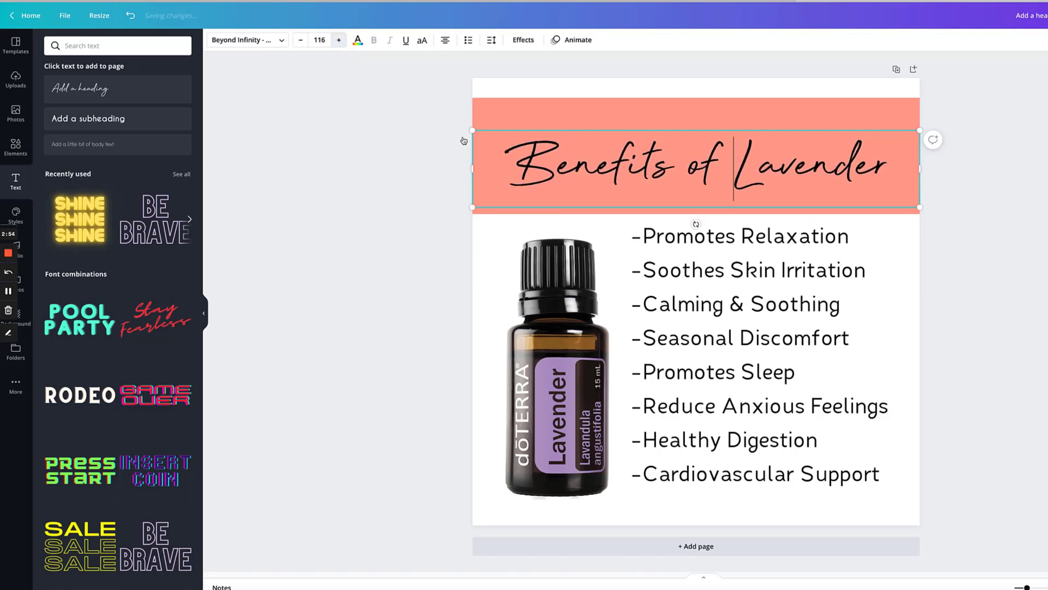
left_click(301, 40)
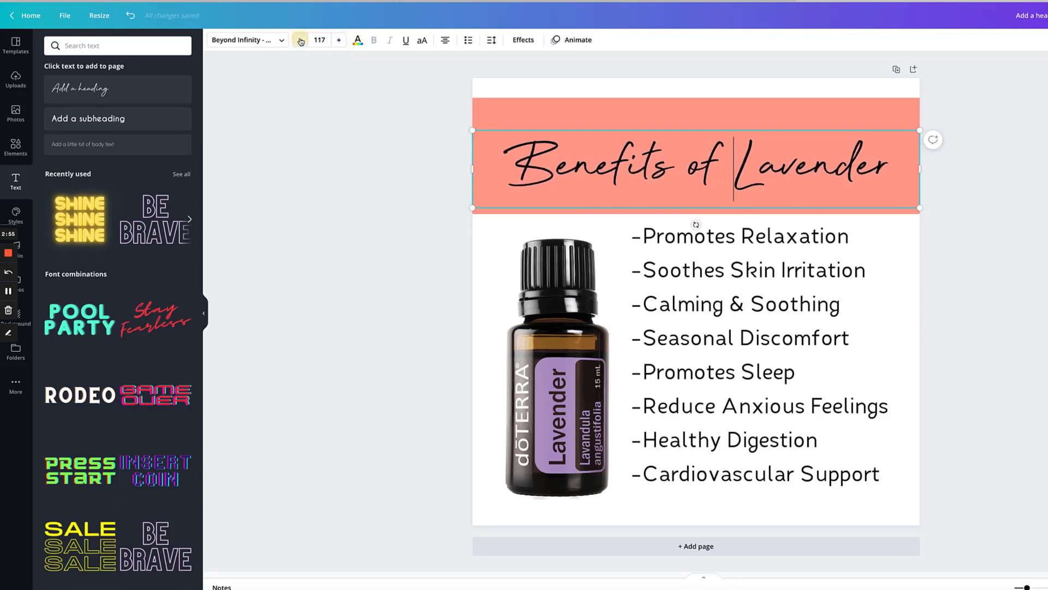
double_click(300, 40)
left_click(301, 40)
left_click(300, 40)
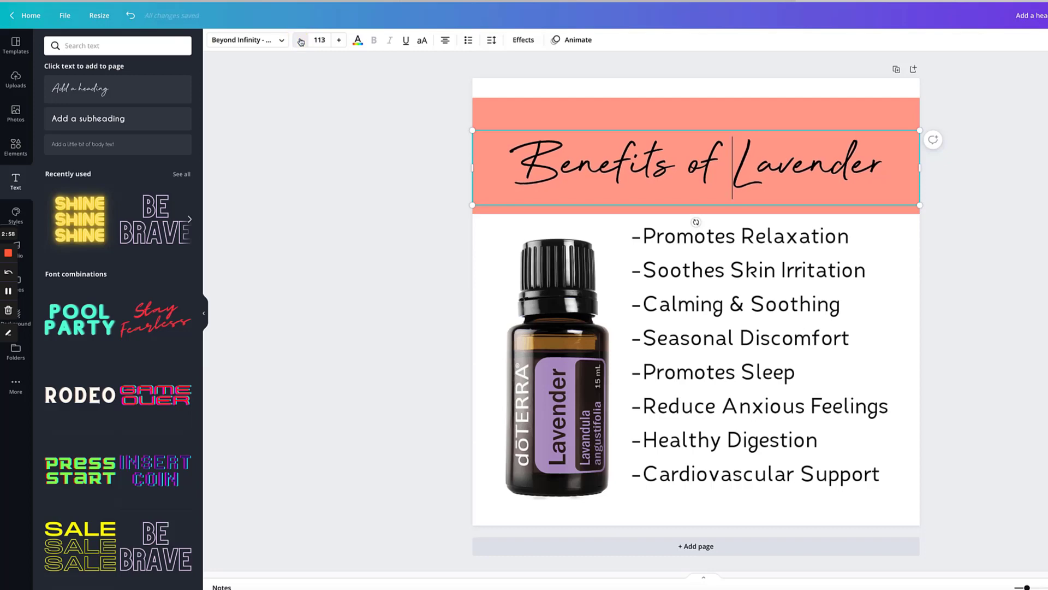
left_click(981, 229)
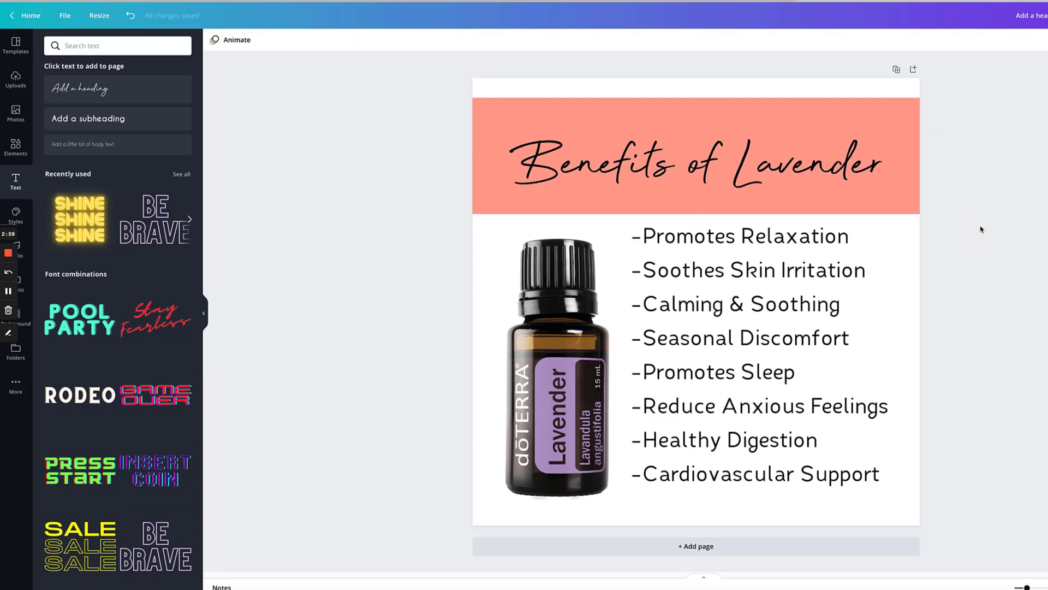
- Add a heading-style text box with the creator's full name and place it in the lower-right corner of the post, below the benefits list
left_click(116, 98)
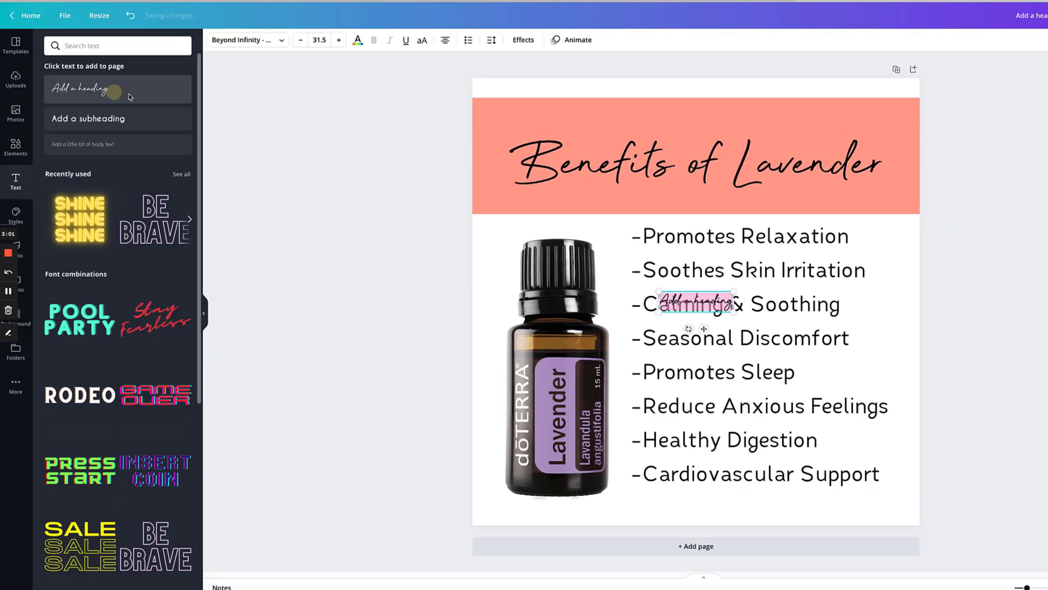
type("Kali")
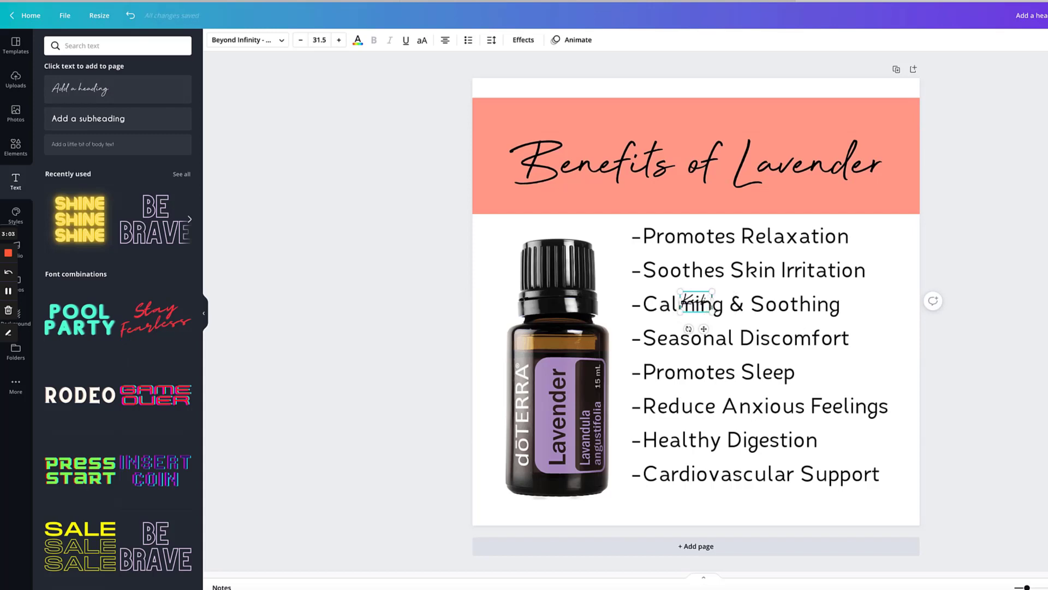
type(" Martinez")
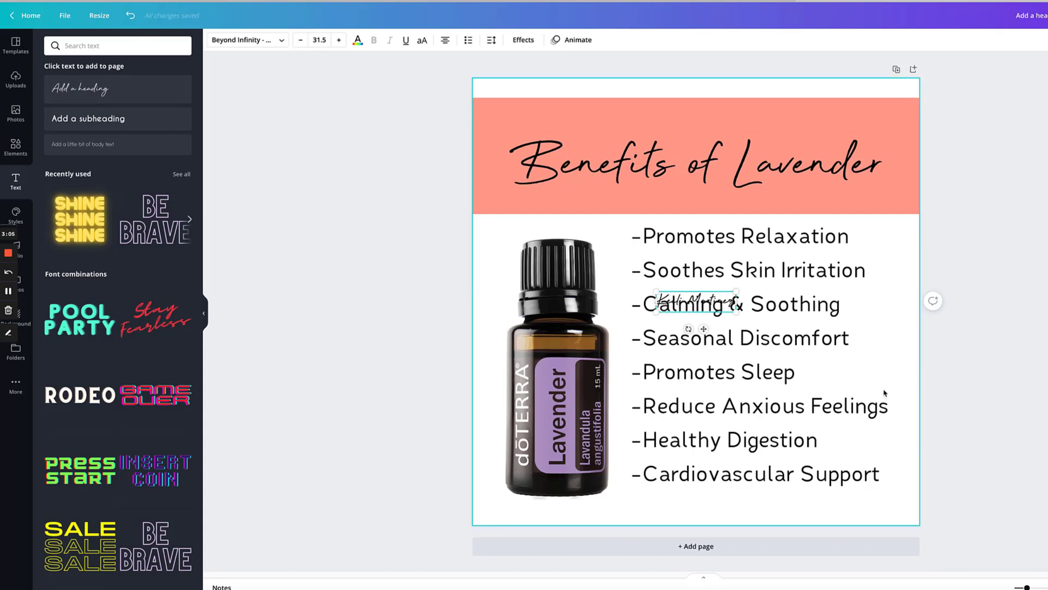
left_click(995, 404)
left_click_drag(706, 298, 881, 506)
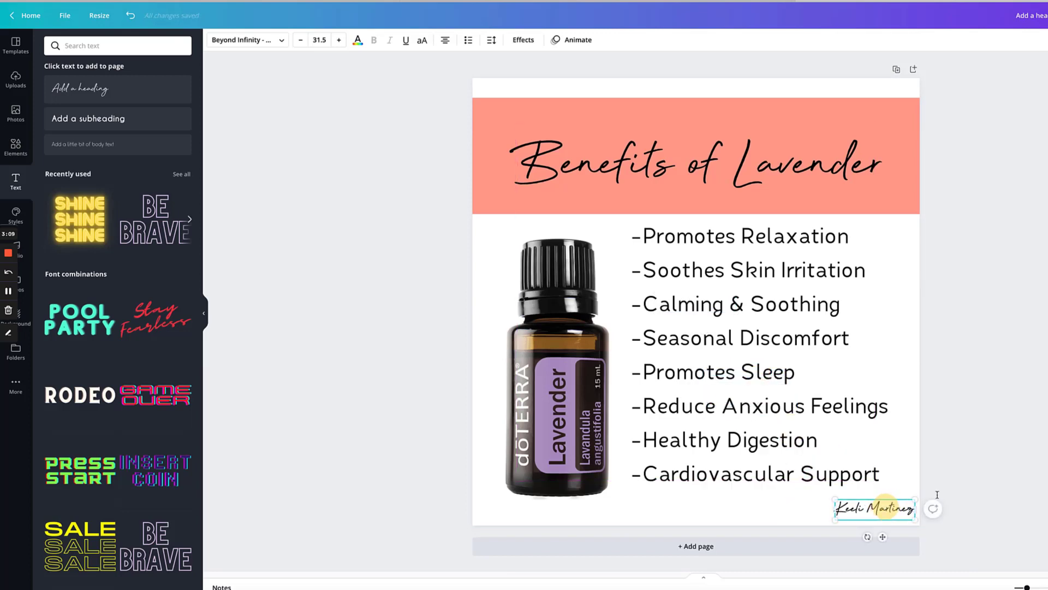
left_click(978, 483)
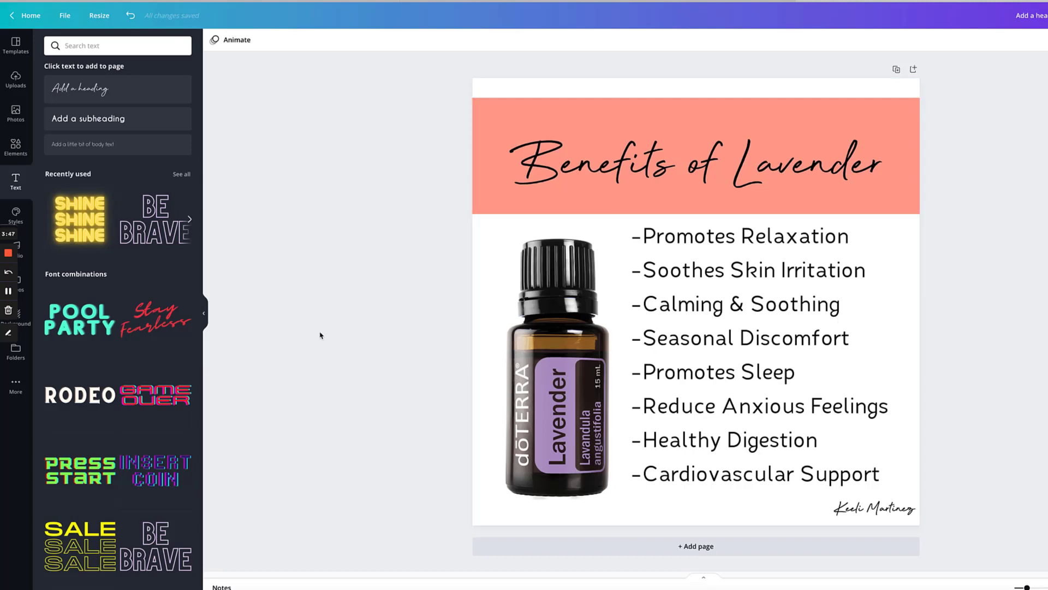
left_click(9, 253)
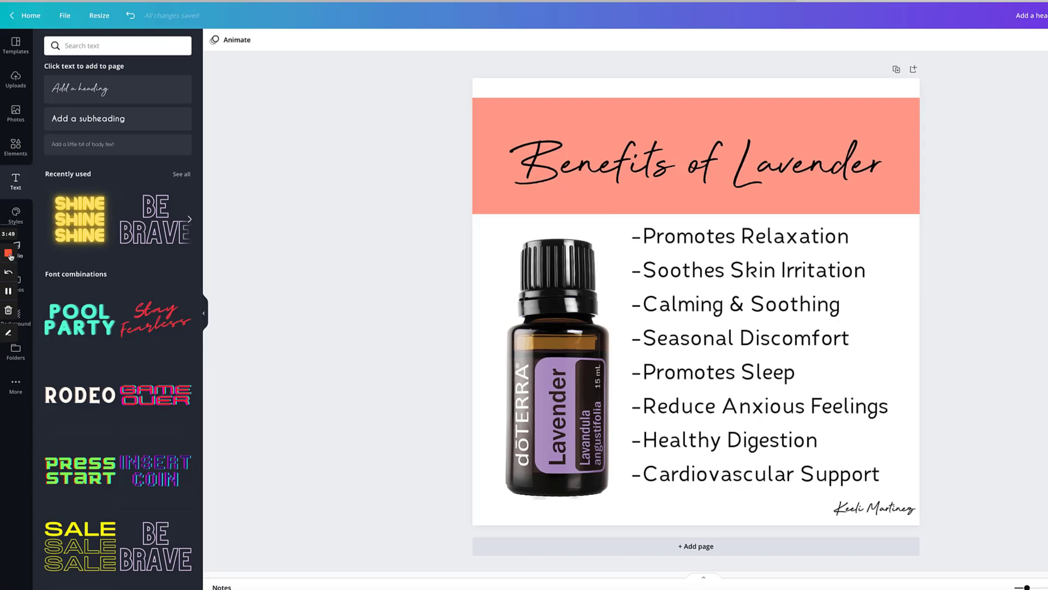